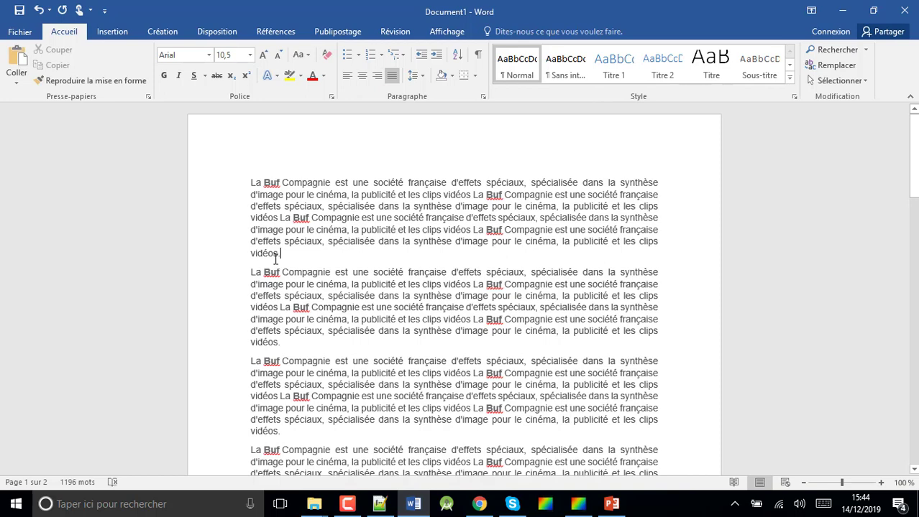
- Change the whole document's orientation to landscape (Paysage) and zoom out to 55% to see both pages together
click(275, 259)
click(218, 31)
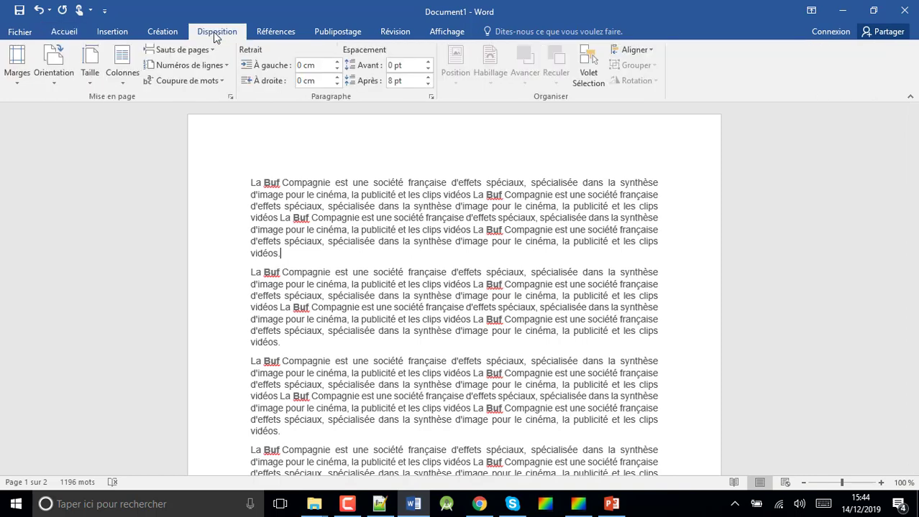
click(52, 81)
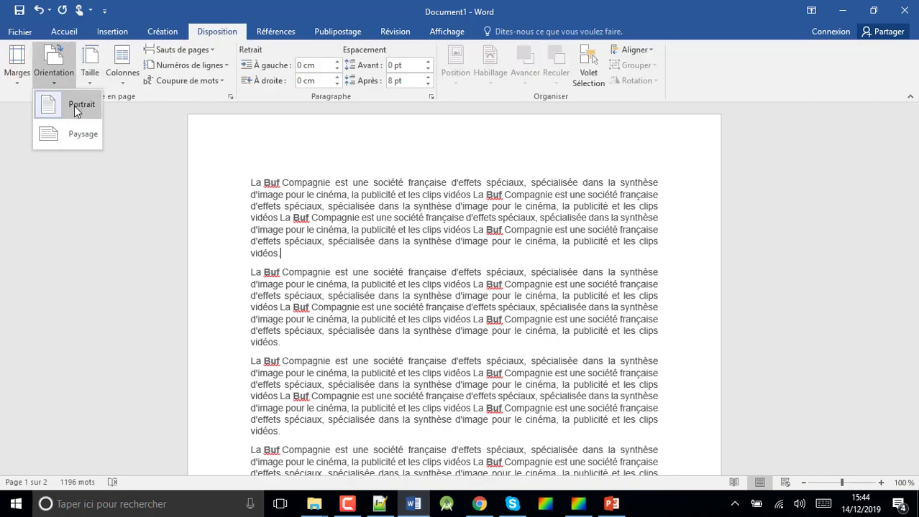
click(74, 136)
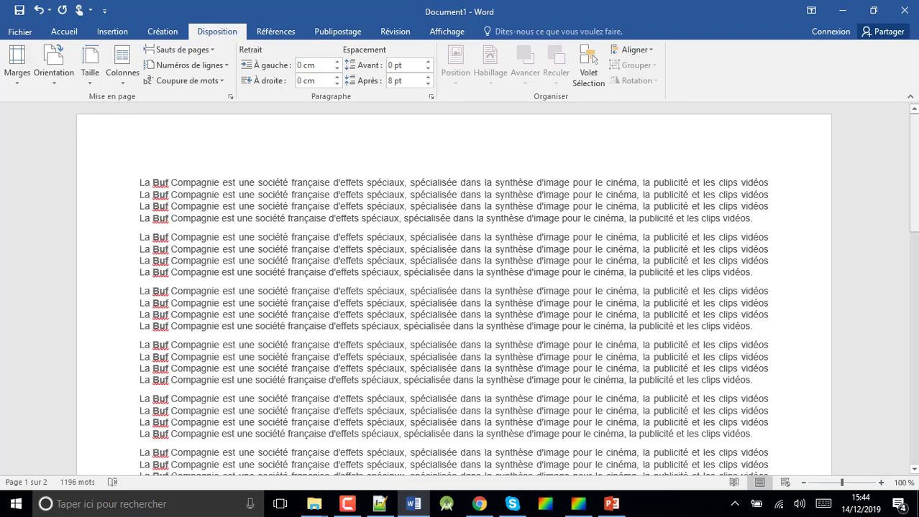
drag(840, 483, 830, 488)
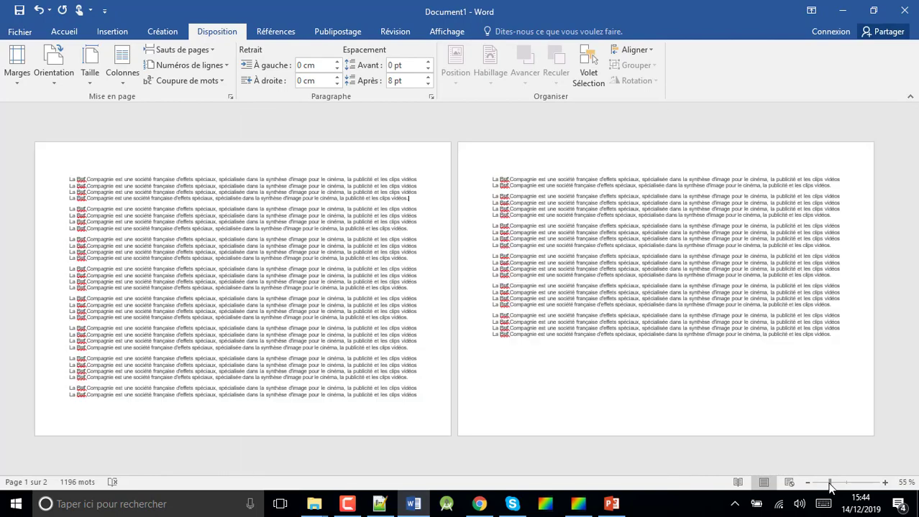
- Switch the whole document to portrait and back to landscape orientation to compare the two layouts
click(55, 79)
click(63, 104)
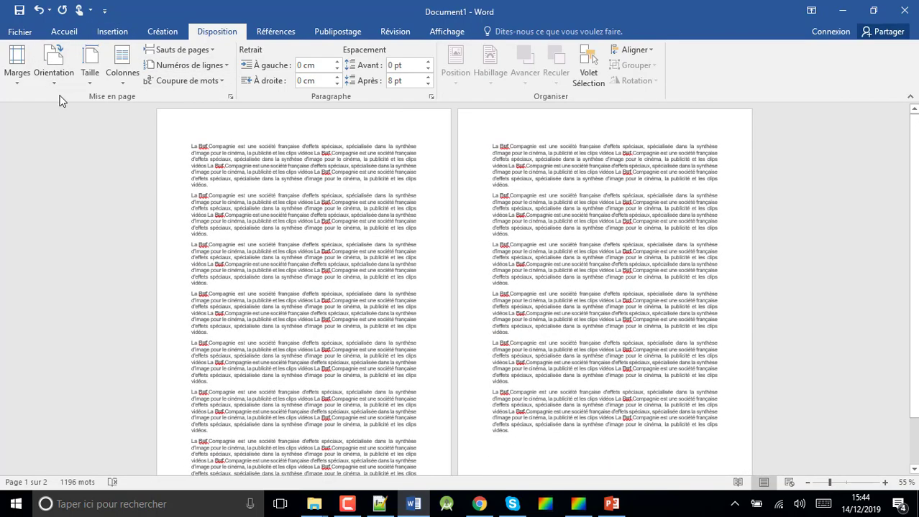
click(55, 78)
click(68, 138)
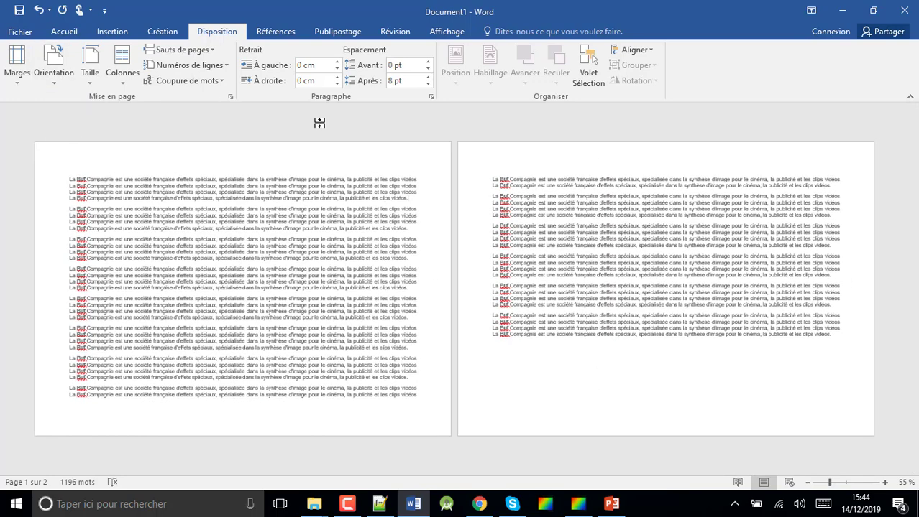
- Return the whole document to portrait orientation
click(101, 35)
click(64, 30)
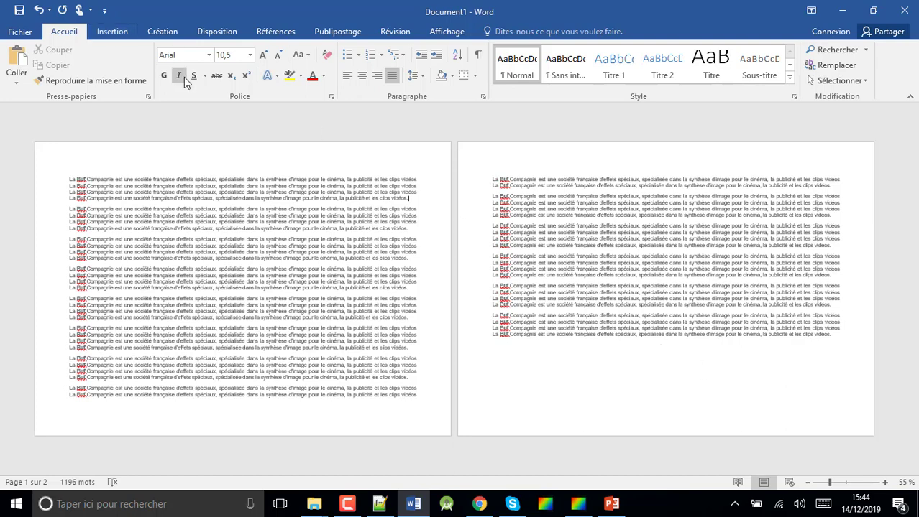
click(216, 31)
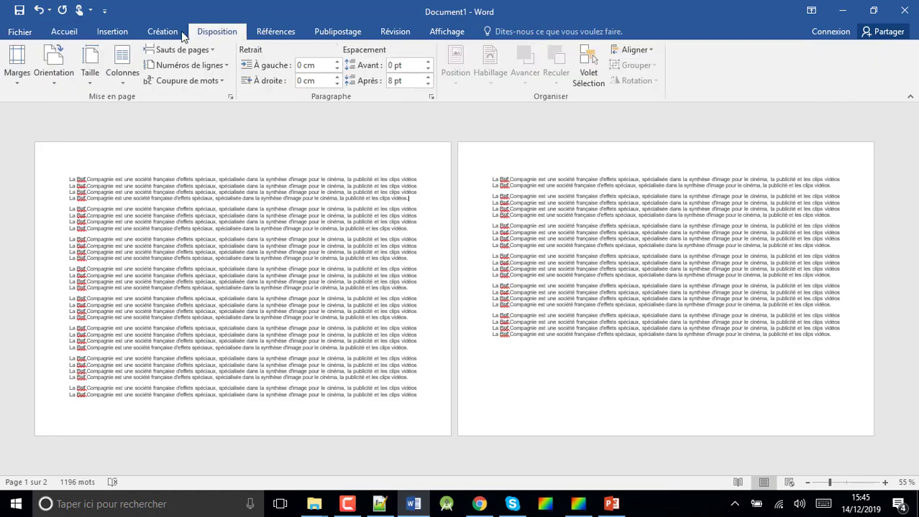
click(55, 74)
click(79, 105)
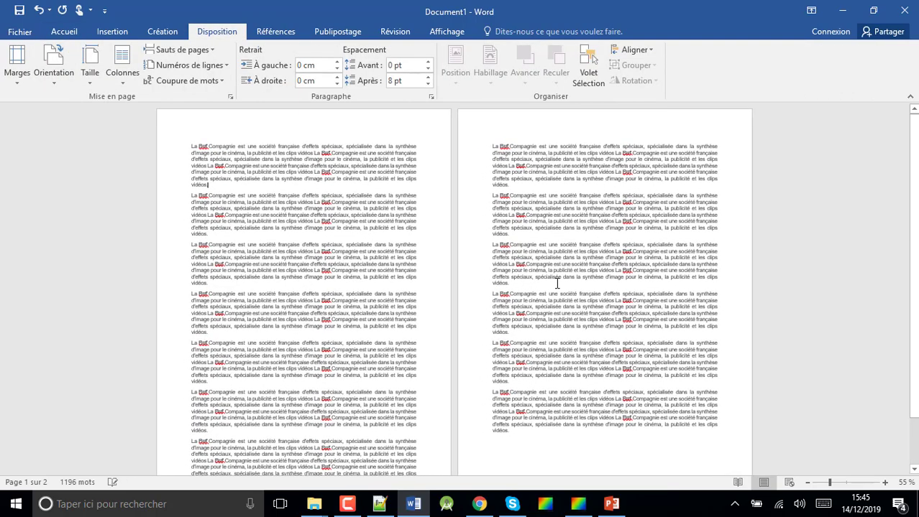
- Insert a next-page section break (Page suivante) after the last paragraph on page 2
drag(830, 483, 843, 487)
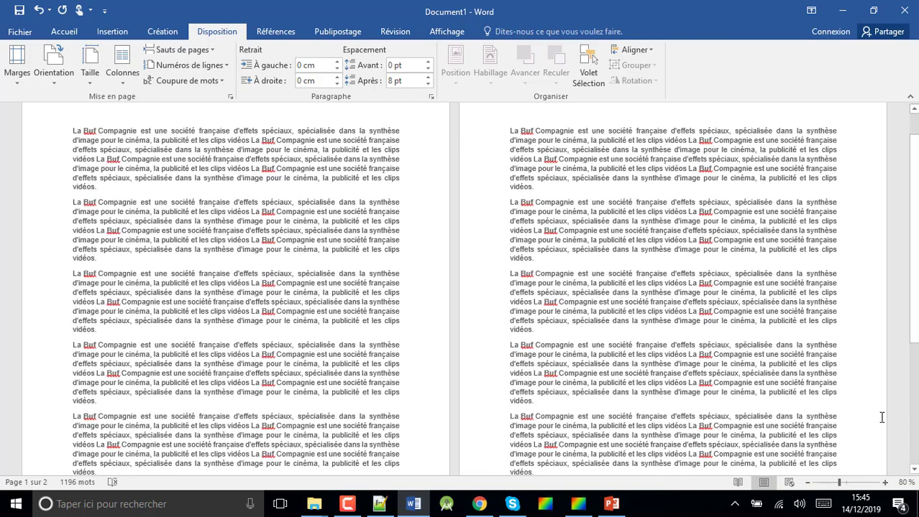
drag(914, 338, 917, 460)
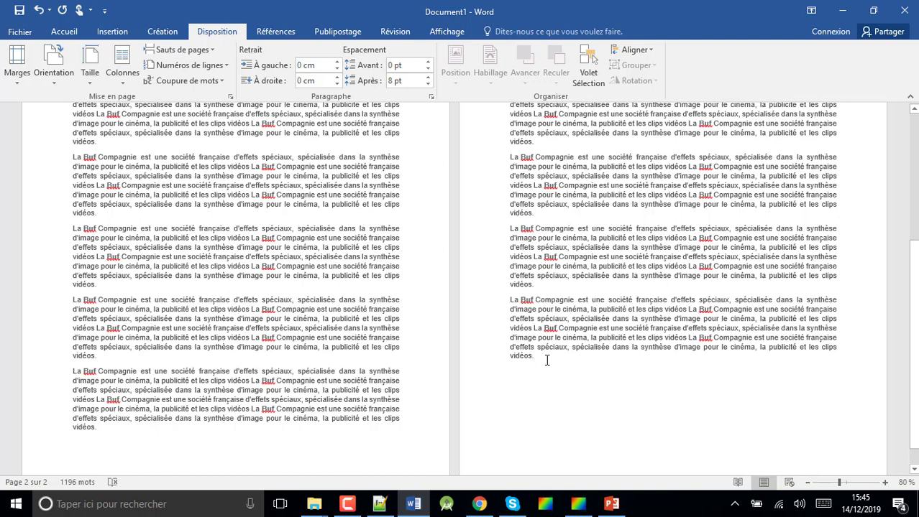
drag(839, 483, 845, 486)
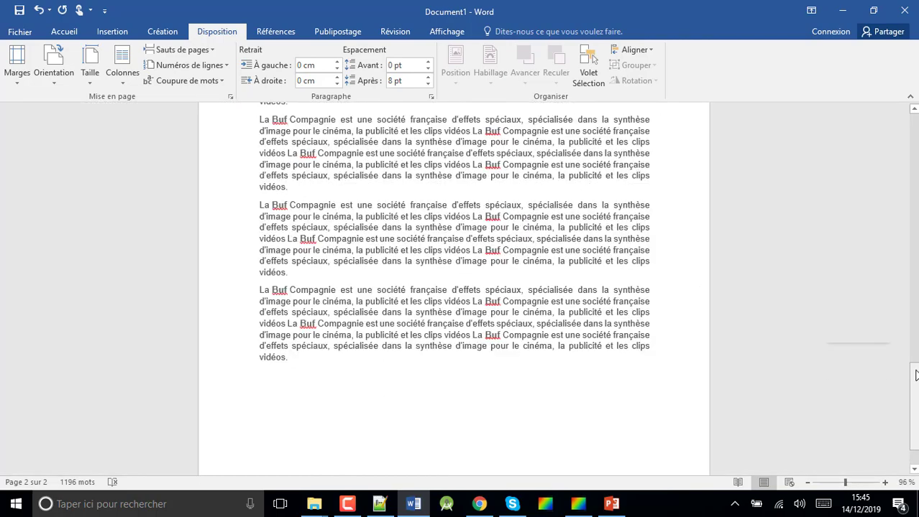
drag(915, 374, 915, 395)
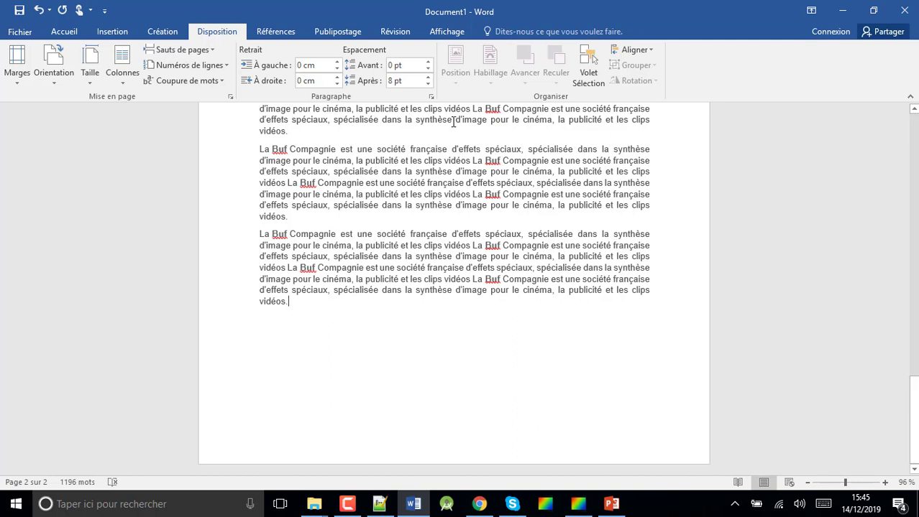
click(212, 49)
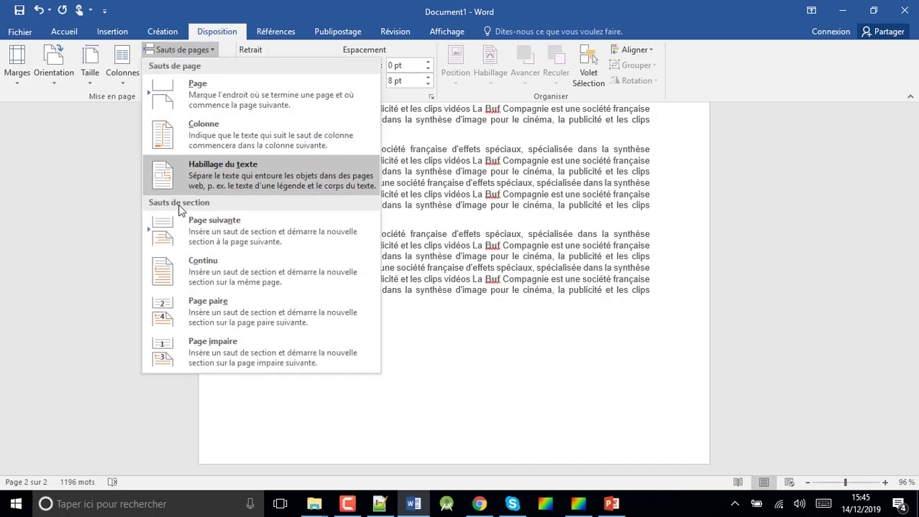
click(256, 242)
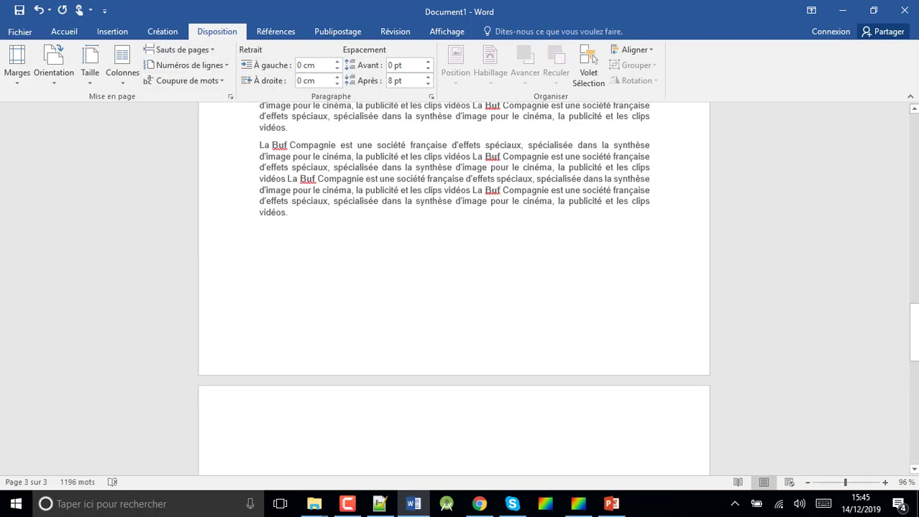
- Set the orientation of the new section on page 3 to landscape (Paysage)
drag(915, 362, 915, 398)
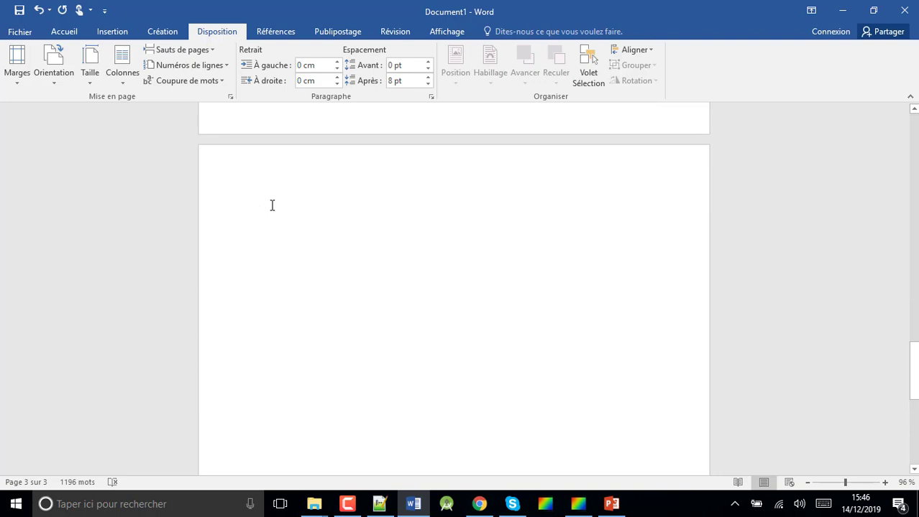
click(57, 81)
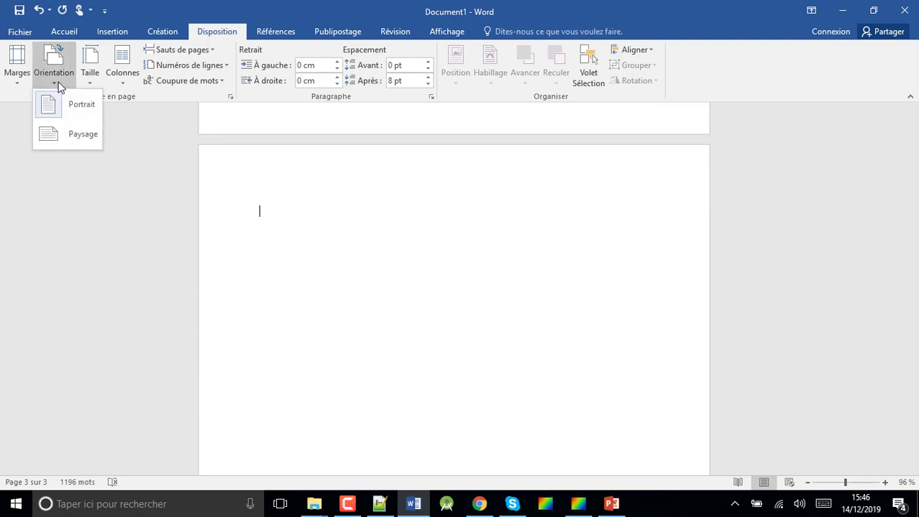
click(67, 133)
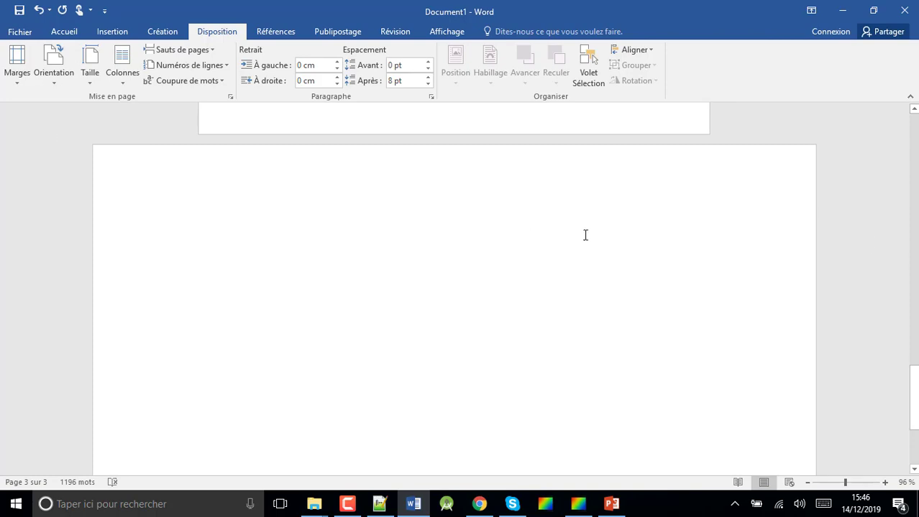
- Fill the landscape page with sample lines "Bb", "Bb", "B" and, after three blank lines, "Br", followed by several empty paragraphs
drag(913, 392, 902, 372)
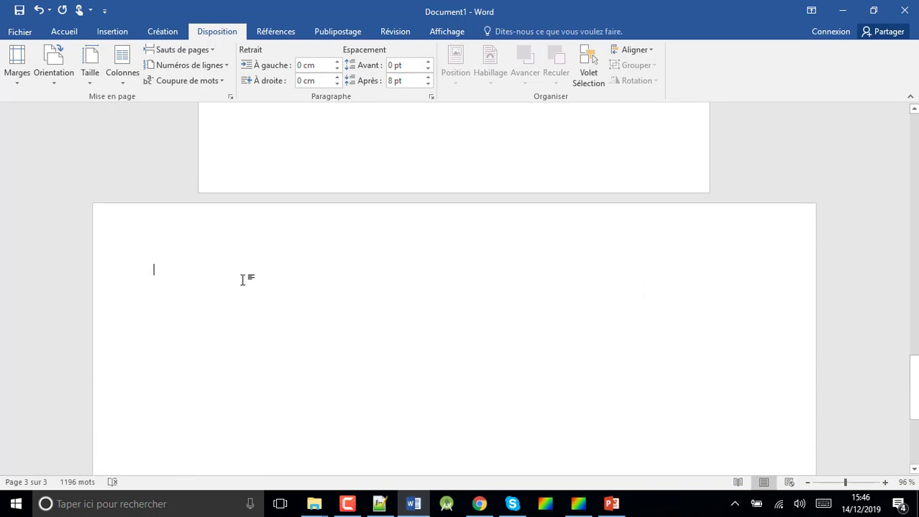
text(bb)
key(Return)
text(bb)
key(Return)
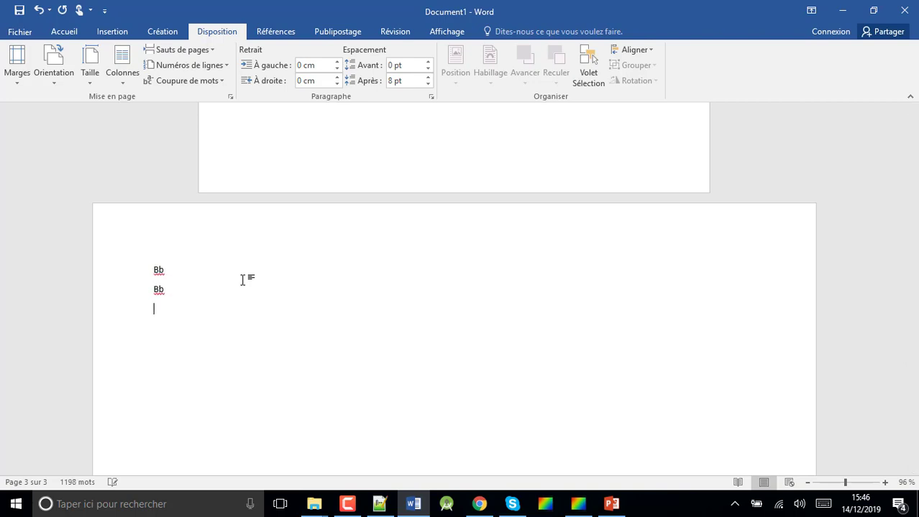
key(Return)
key(Return)
text(Br)
key(Return)
key(Return)
key(Return)
key(Return)
key(Return)
key(Return)
key(Return)
key(Return)
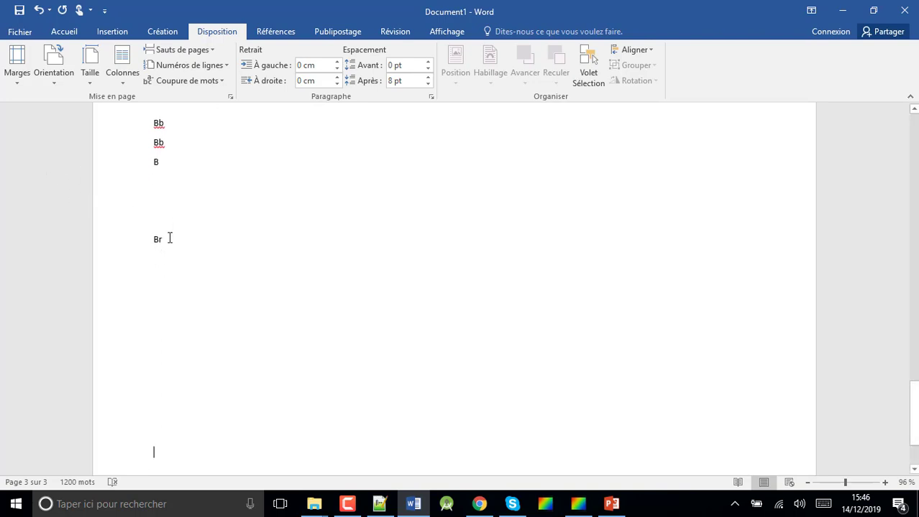
- Insert a next-page section break (Page suivante) directly after "Br" on the landscape page
click(170, 239)
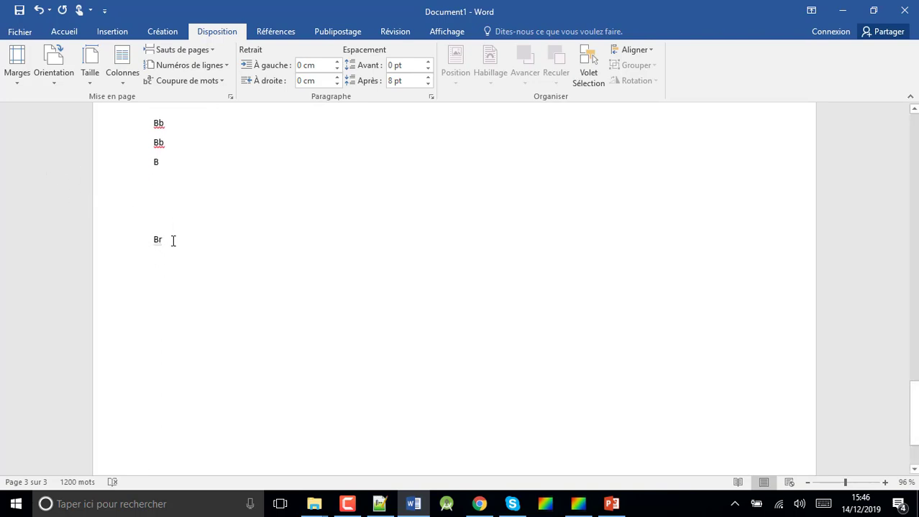
click(215, 49)
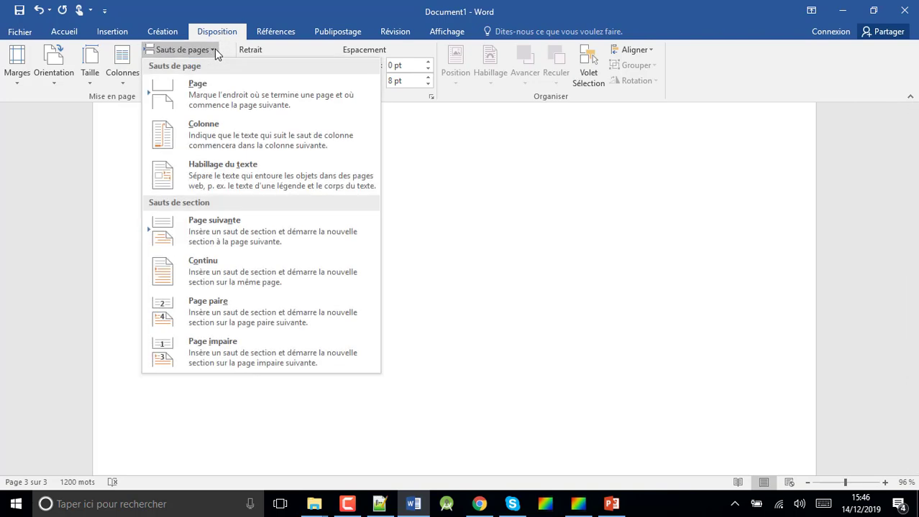
click(219, 227)
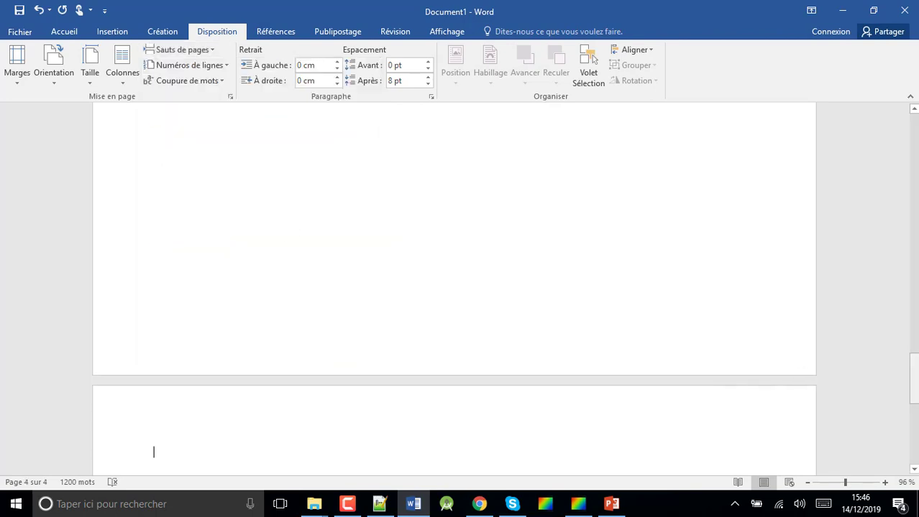
- Set the orientation of the new section on page 4 to portrait
drag(914, 378, 916, 396)
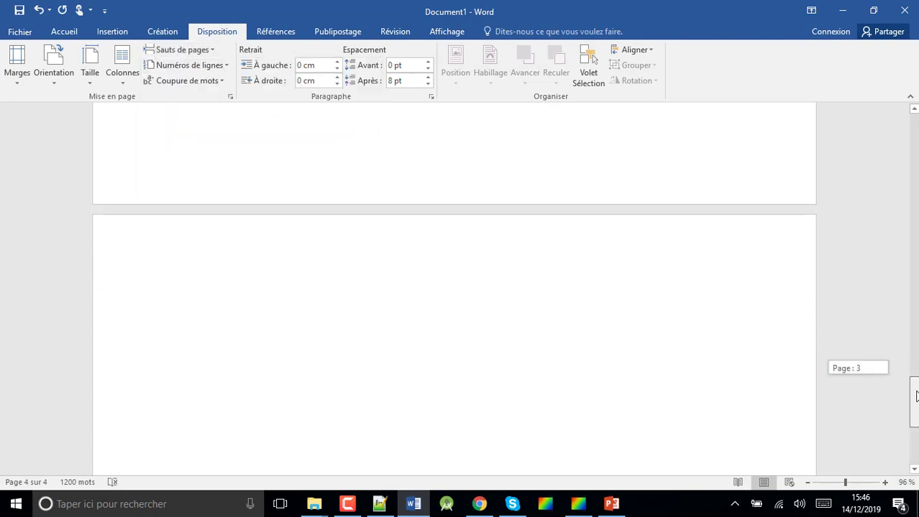
click(56, 85)
click(64, 105)
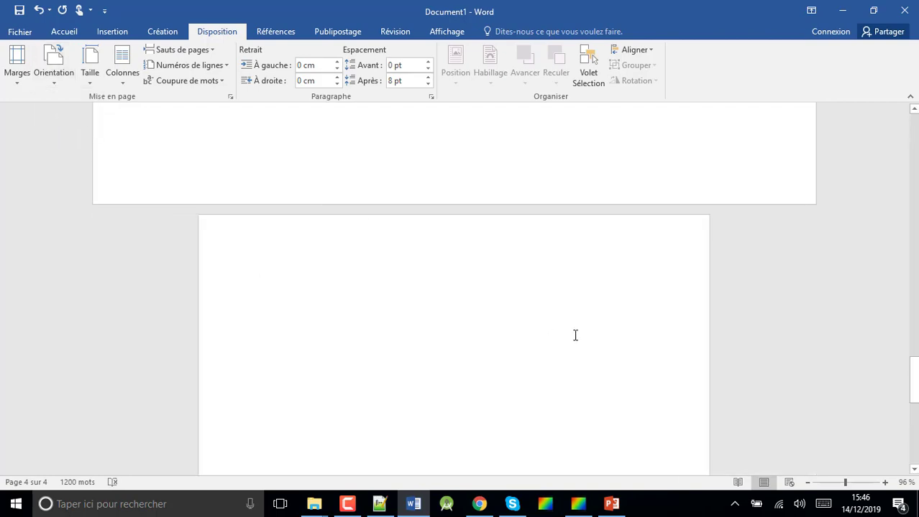
- Show the formatting marks to examine the section breaks on pages 2 and 3, and hide the marks again
drag(914, 381, 915, 273)
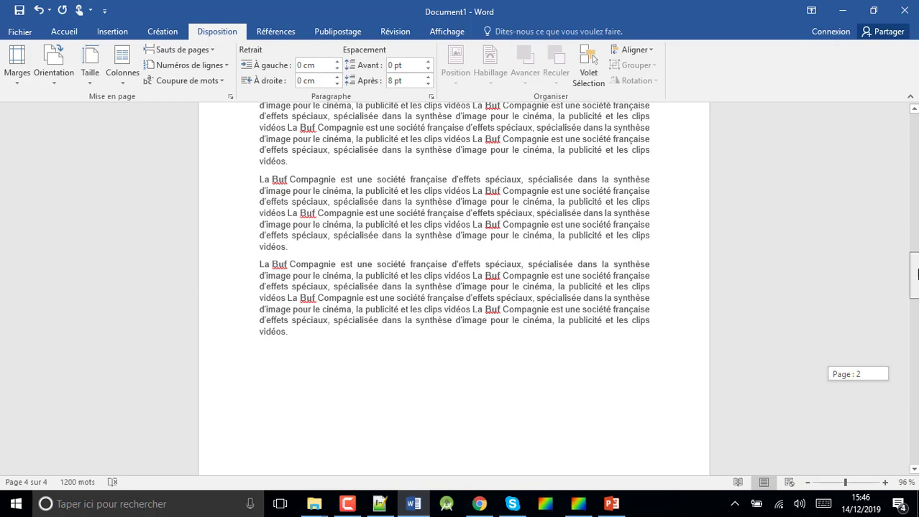
drag(916, 273, 915, 132)
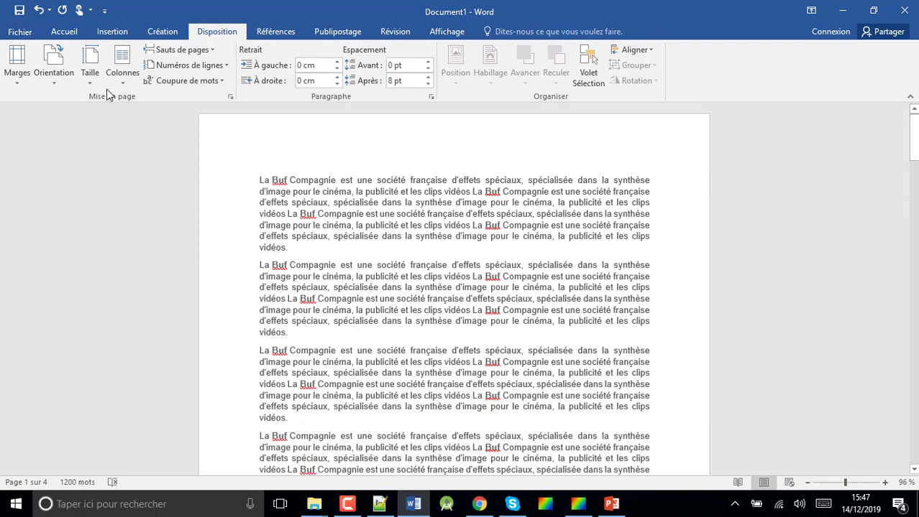
click(68, 34)
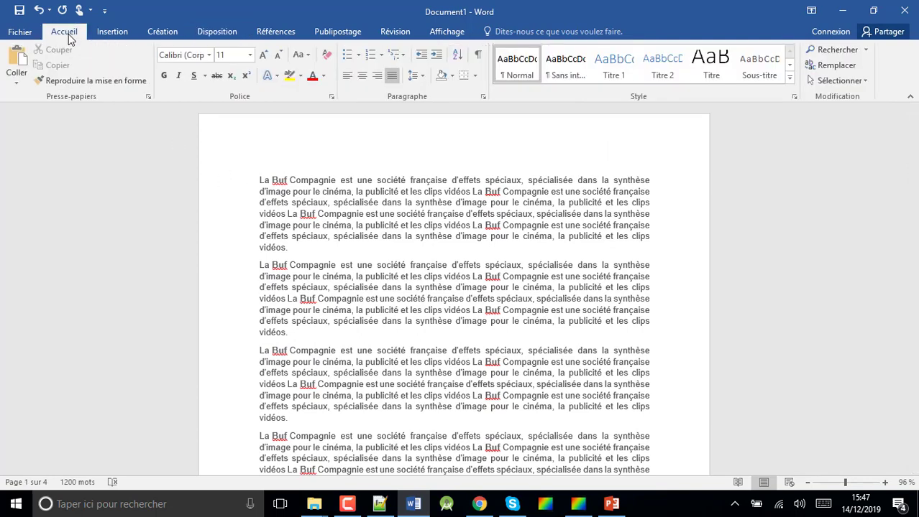
click(478, 57)
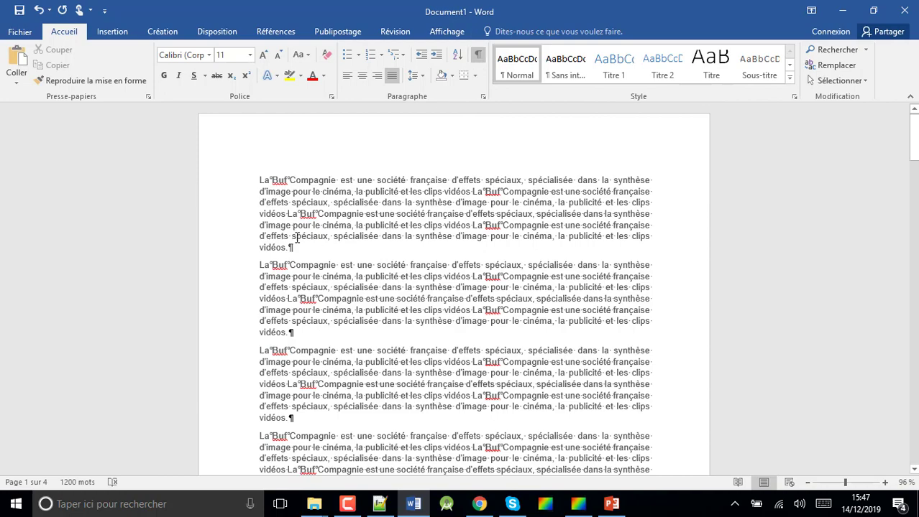
drag(911, 144, 906, 301)
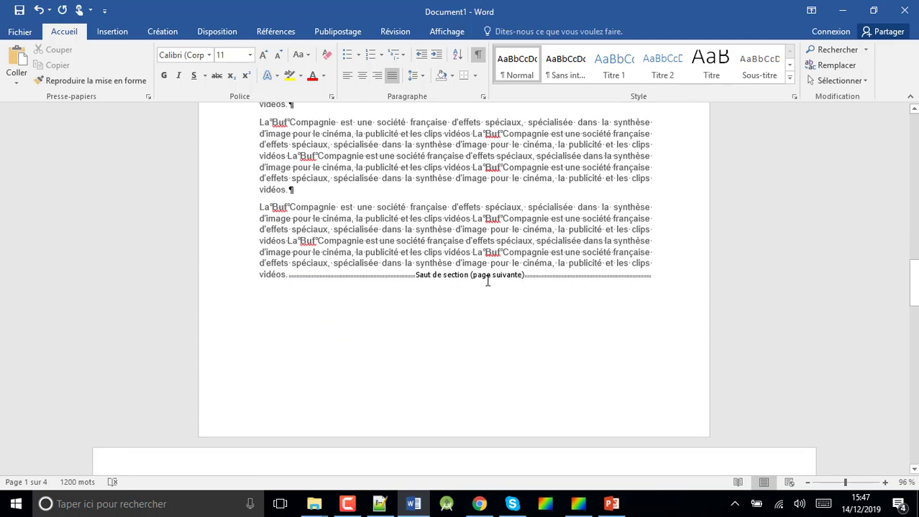
drag(914, 306, 914, 346)
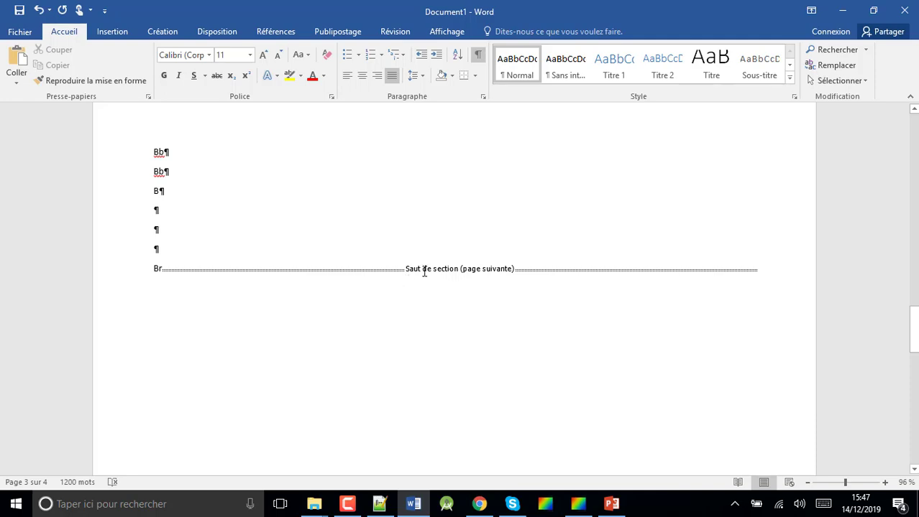
drag(915, 330, 908, 128)
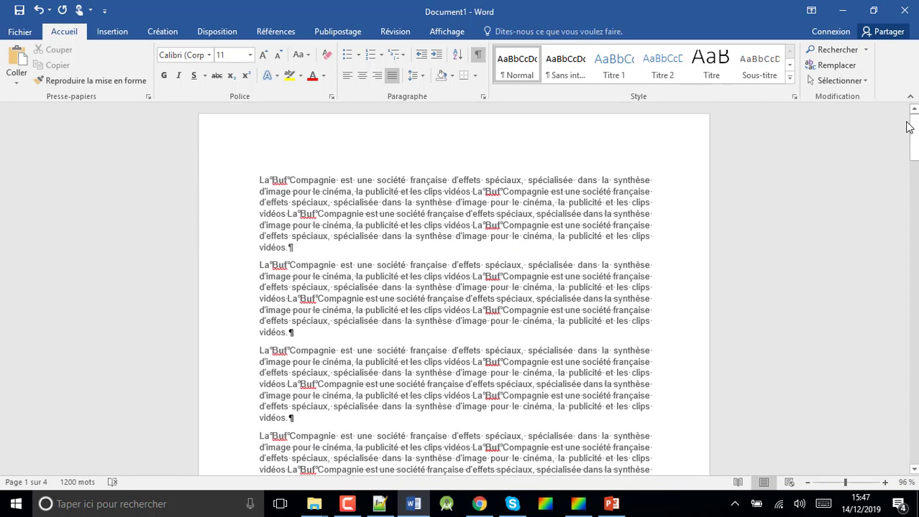
click(479, 64)
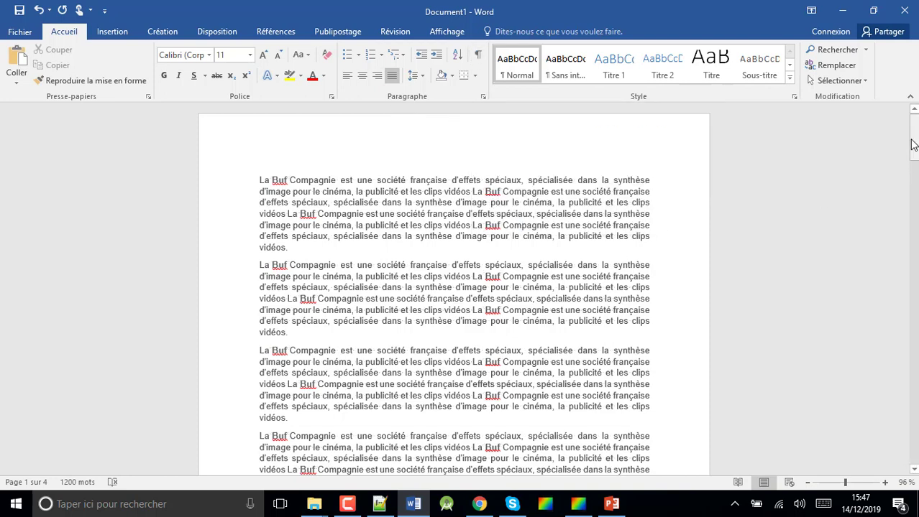